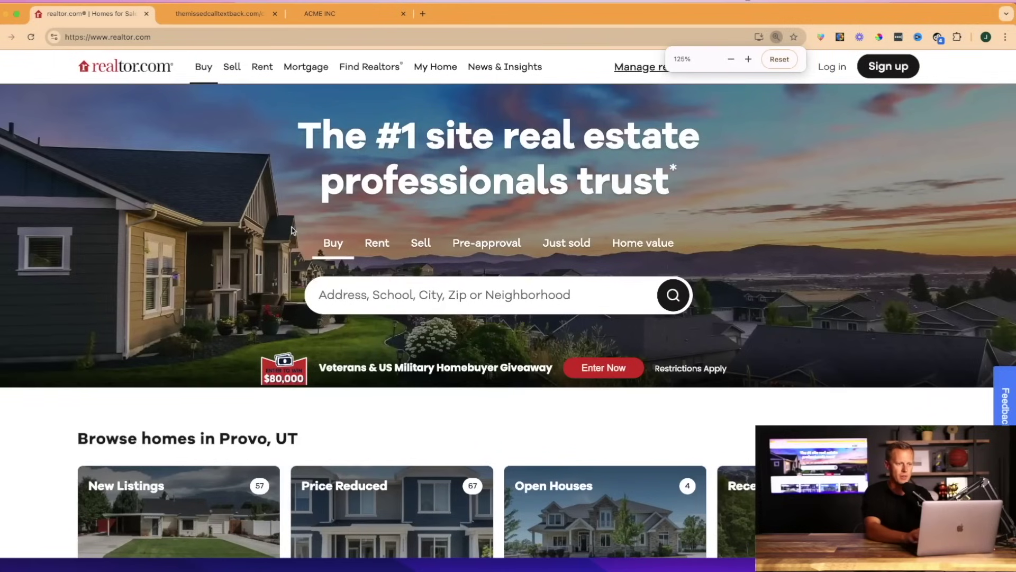
Open the Find Realtors directory and search for agents in Dallas, TX
left_click(362, 75)
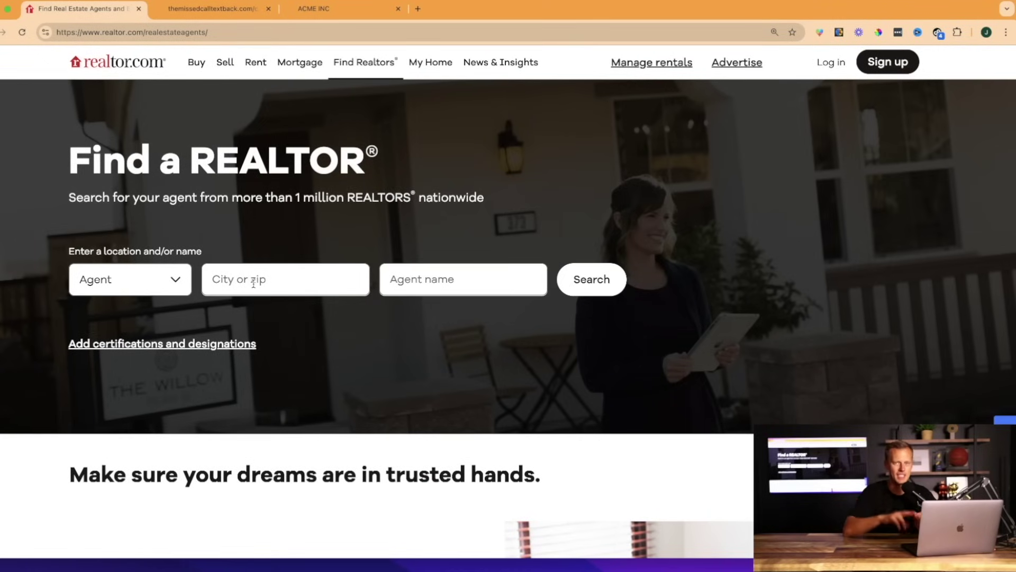
left_click(253, 284)
type("dallas")
type(" tx")
left_click(244, 317)
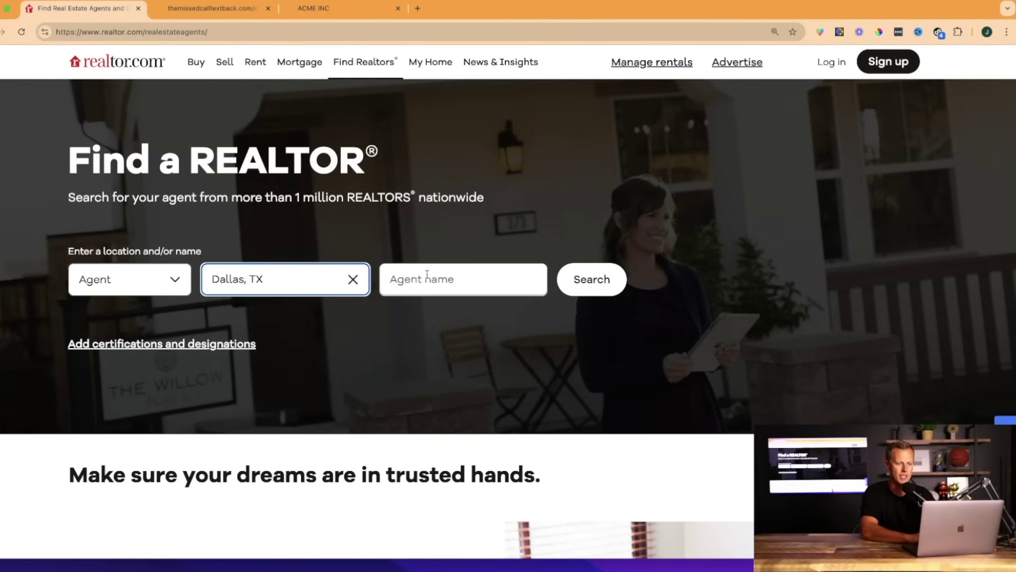
left_click(592, 280)
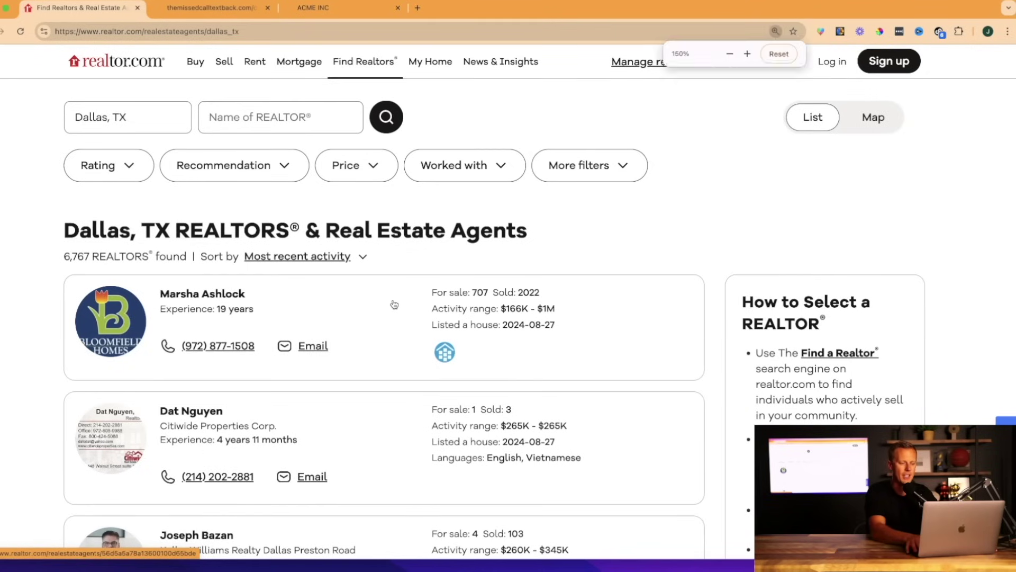
Look through the Dallas agent results, examining each agent's contact options, experience, reviews and listing activity
key("super+equal")
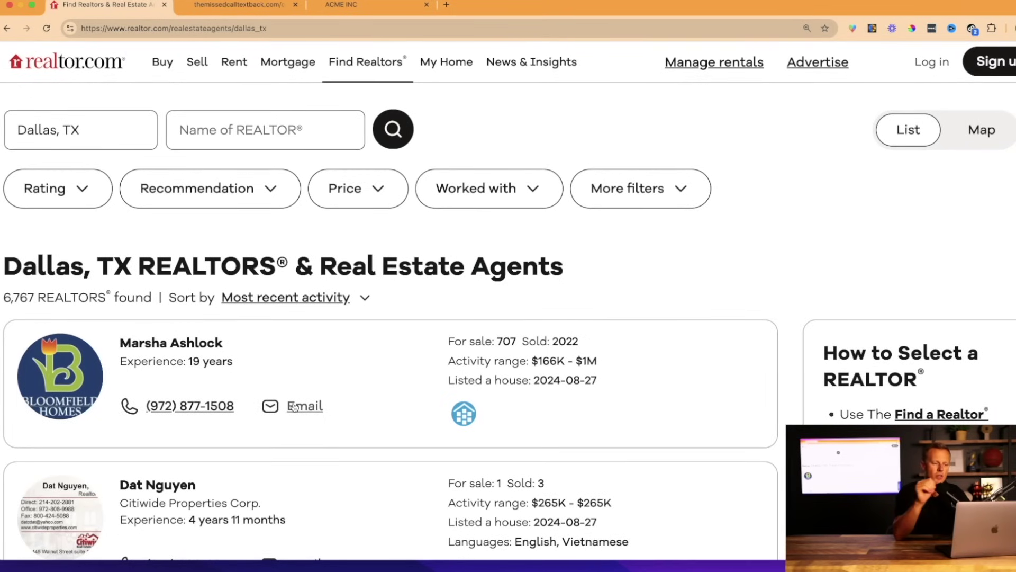
scroll(295, 407, "down", 5)
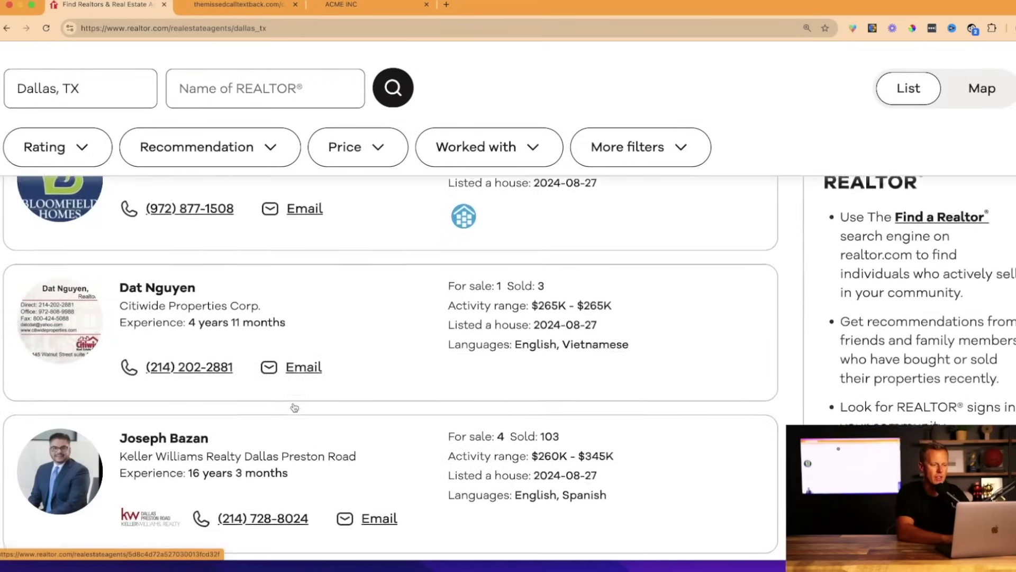
scroll(295, 407, "up", 2)
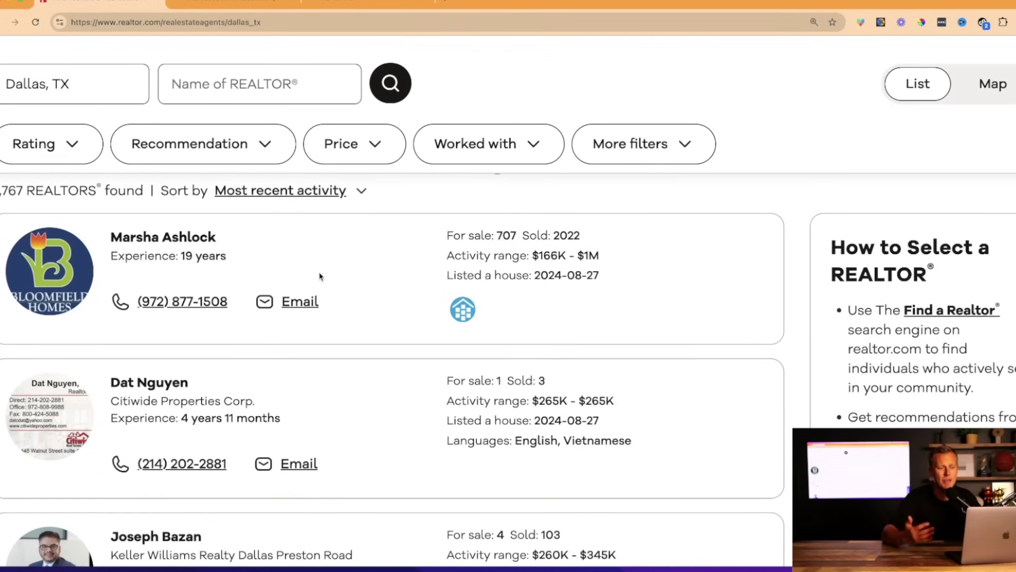
scroll(319, 275, "up", 1)
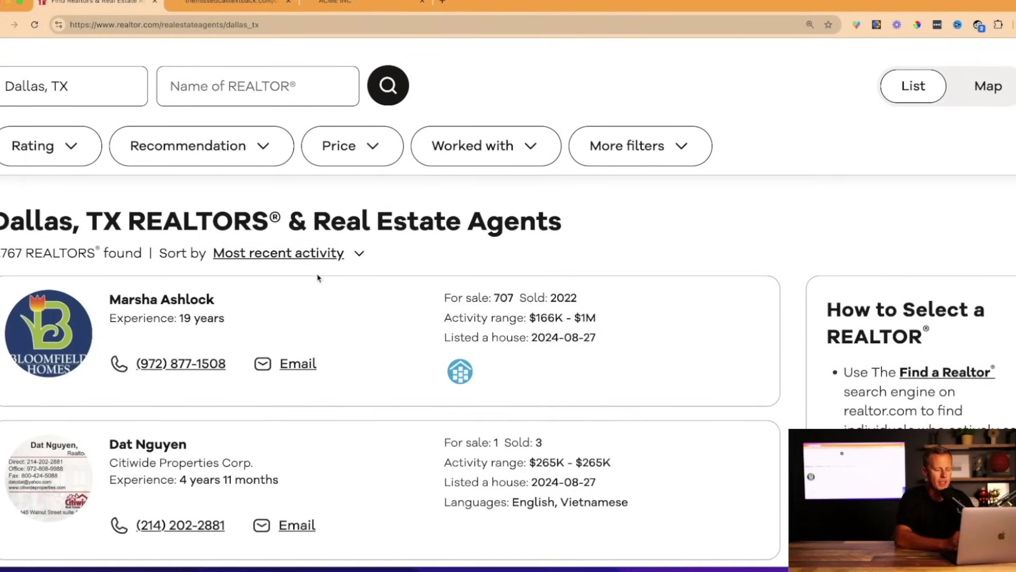
scroll(317, 273, "down", 3)
scroll(317, 277, "down", 4)
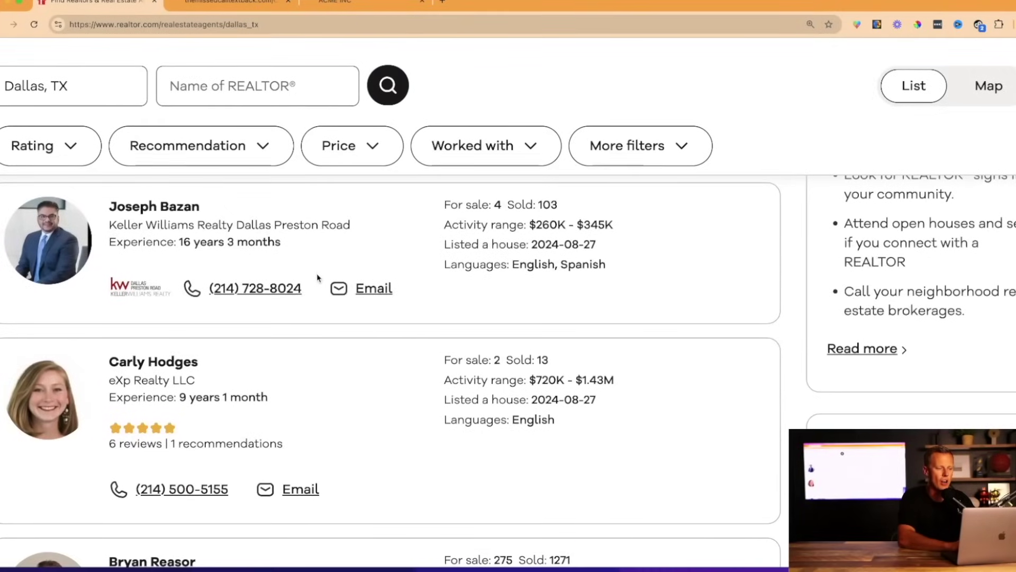
scroll(329, 383, "down", 20)
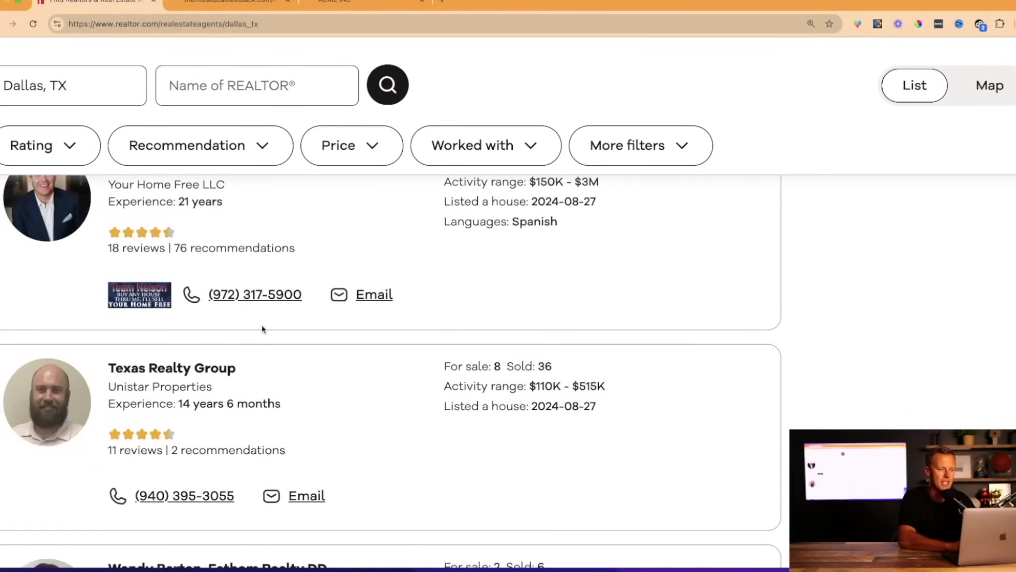
Sort the Dallas agent results by Most For Sale Listings (All)
scroll(263, 329, "up", 10)
scroll(262, 329, "up", 10)
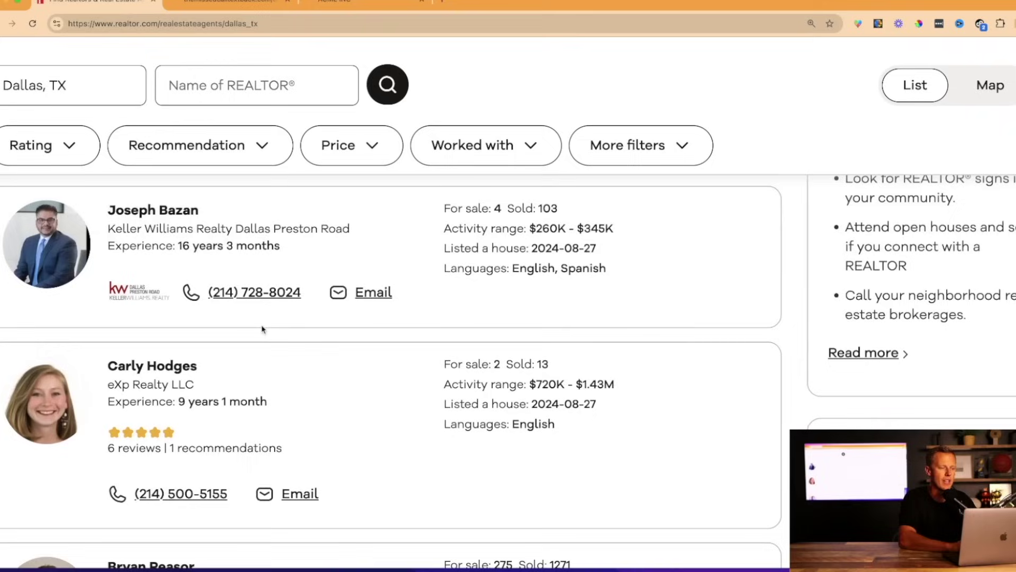
scroll(262, 330, "up", 2)
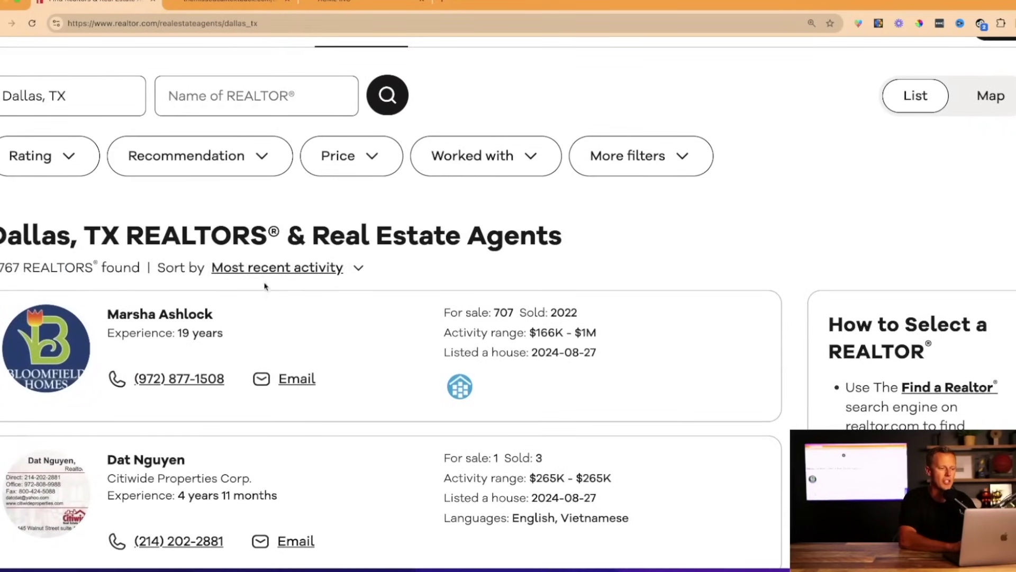
left_click(264, 270)
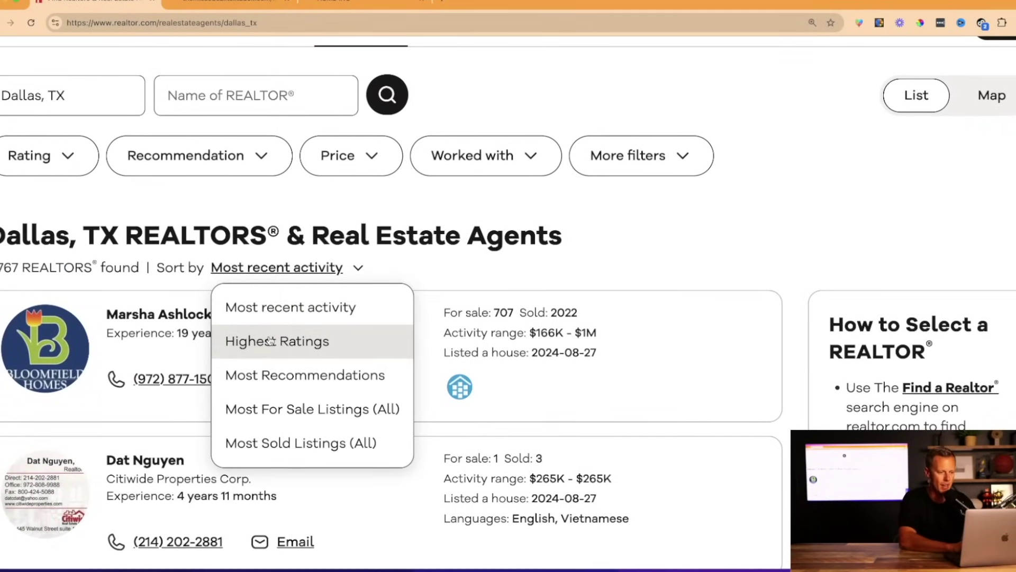
left_click(273, 410)
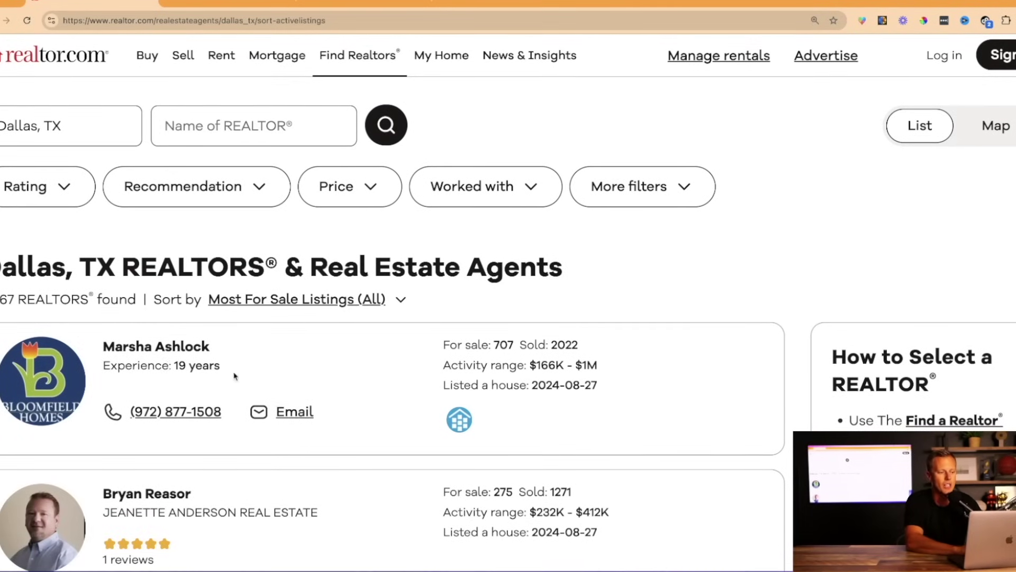
Examine the top agents in the sorted list, comparing their for-sale and sold listings, price ranges and phone contacts
scroll(169, 373, "down", 2)
scroll(170, 373, "down", 2)
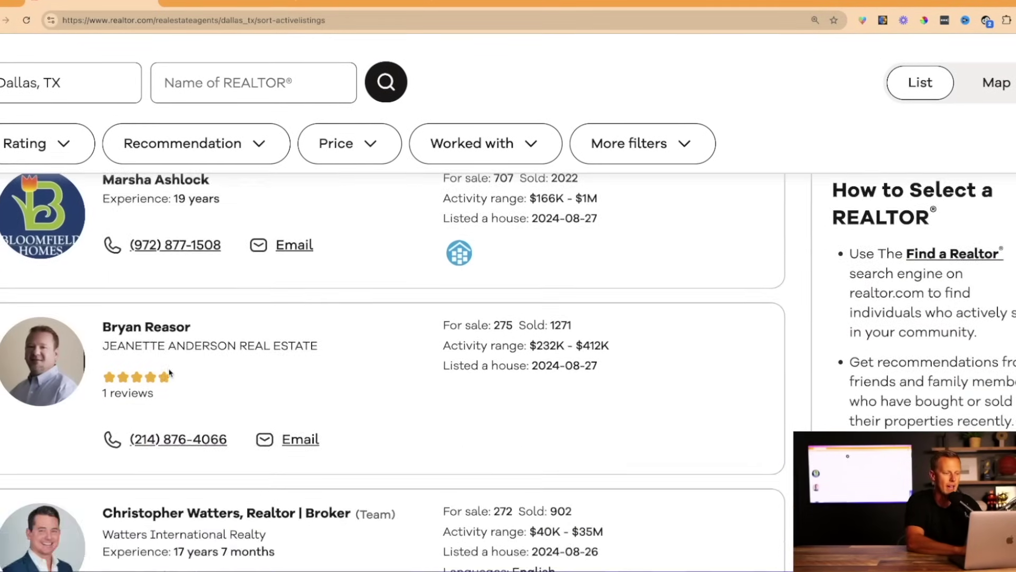
scroll(169, 373, "down", 2)
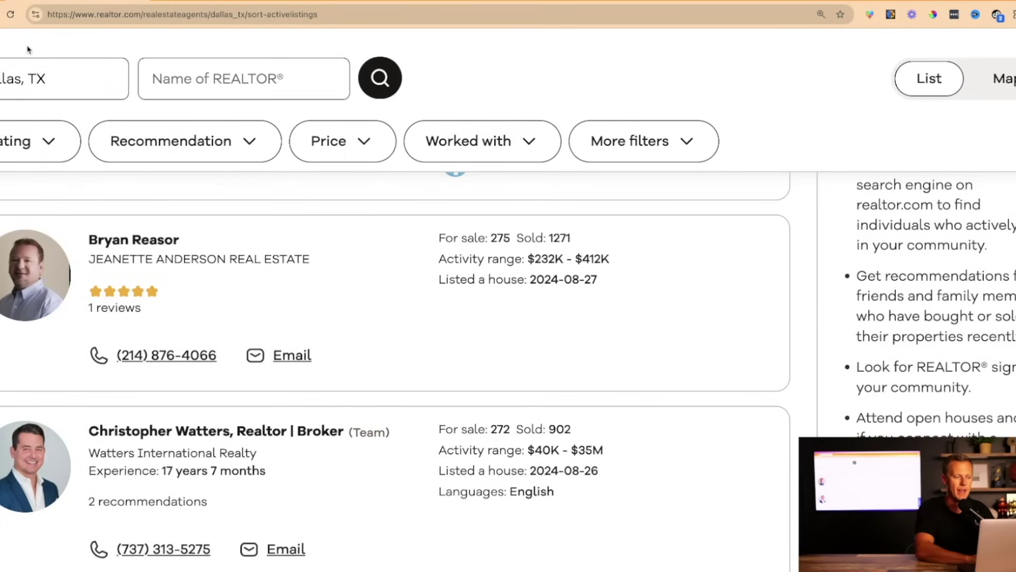
scroll(137, 384, "up", 4)
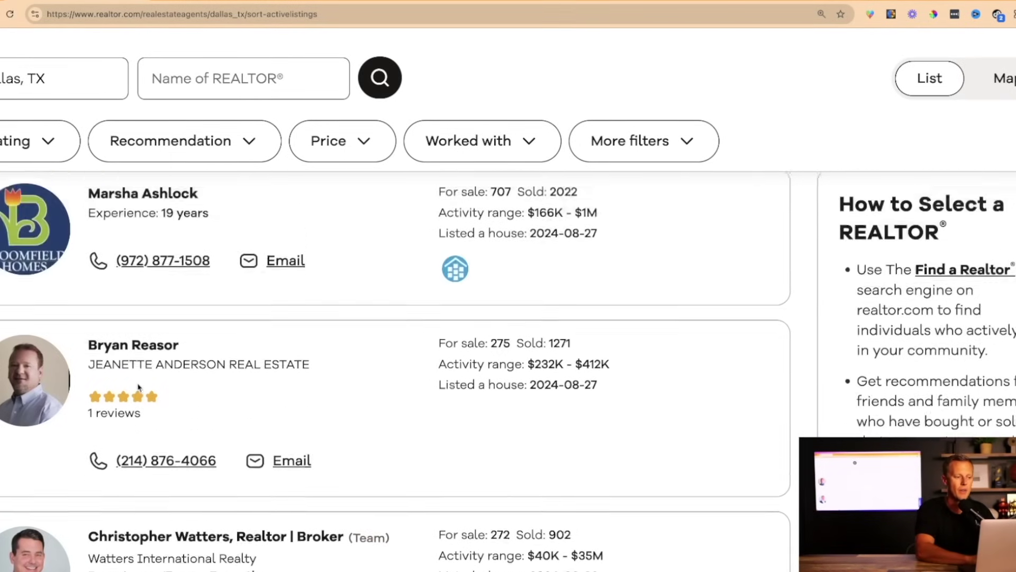
scroll(148, 357, "down", 3)
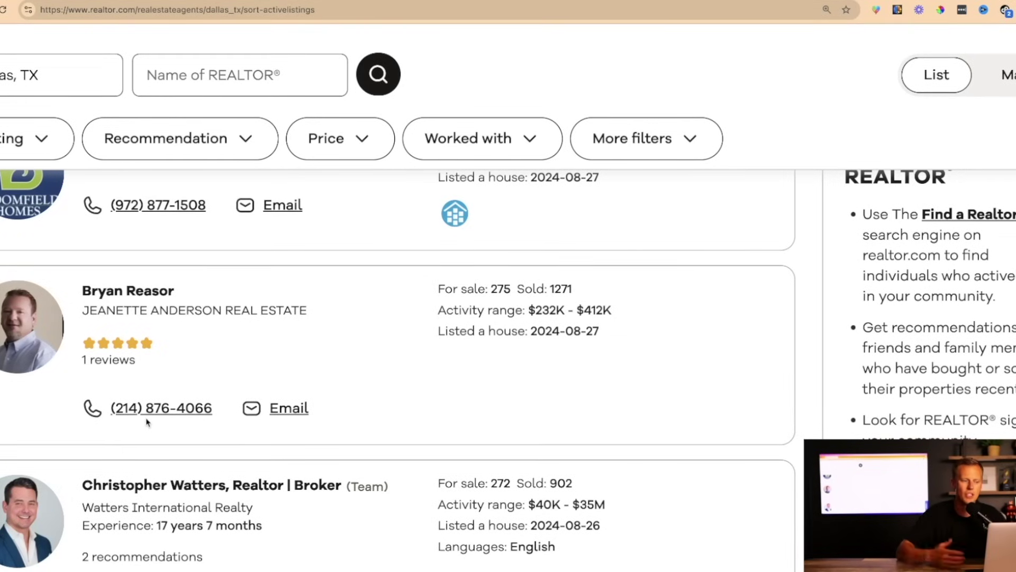
scroll(147, 422, "down", 1)
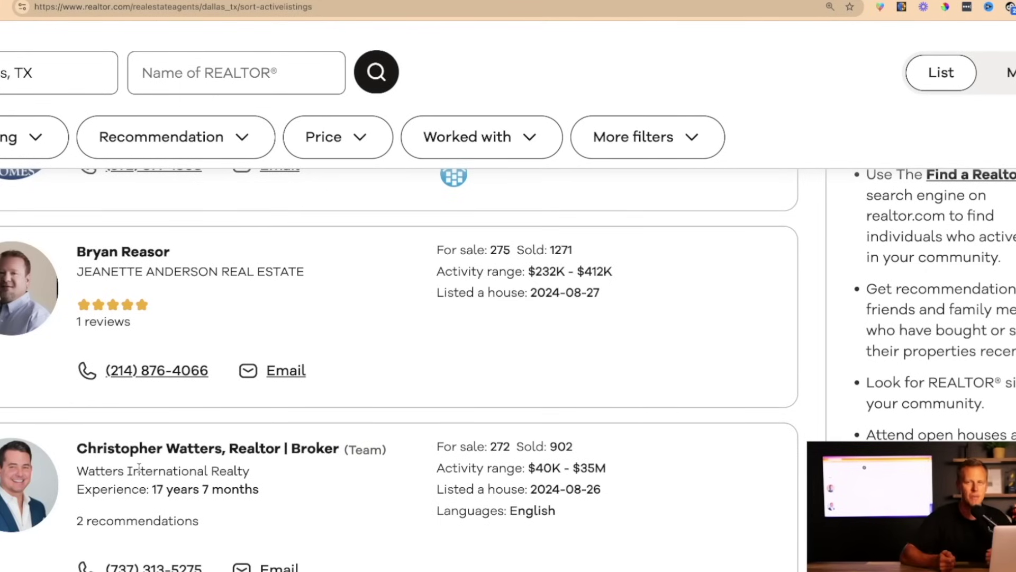
scroll(139, 469, "down", 3)
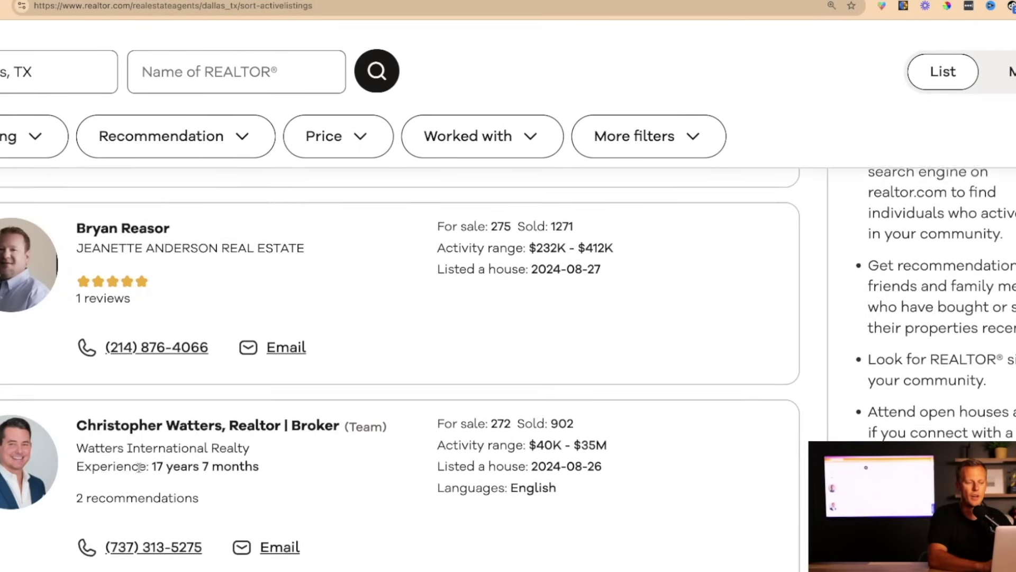
scroll(138, 471, "down", 3)
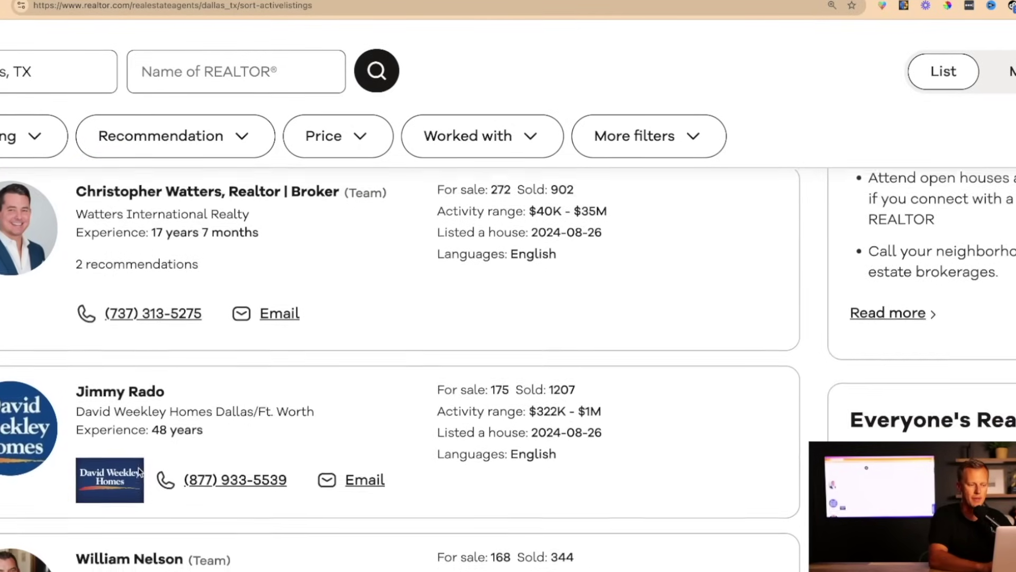
scroll(138, 472, "up", 4)
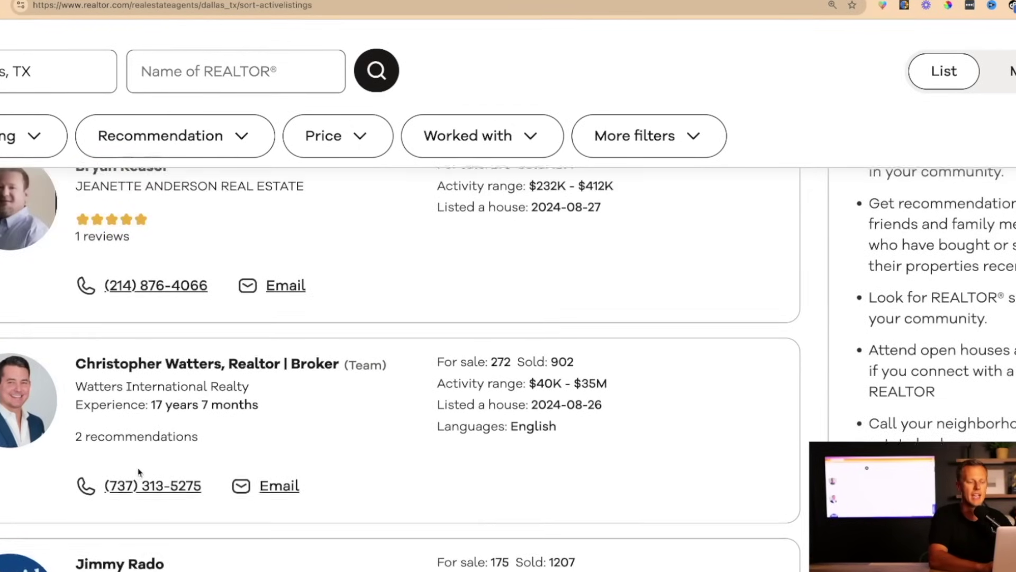
scroll(139, 471, "up", 2)
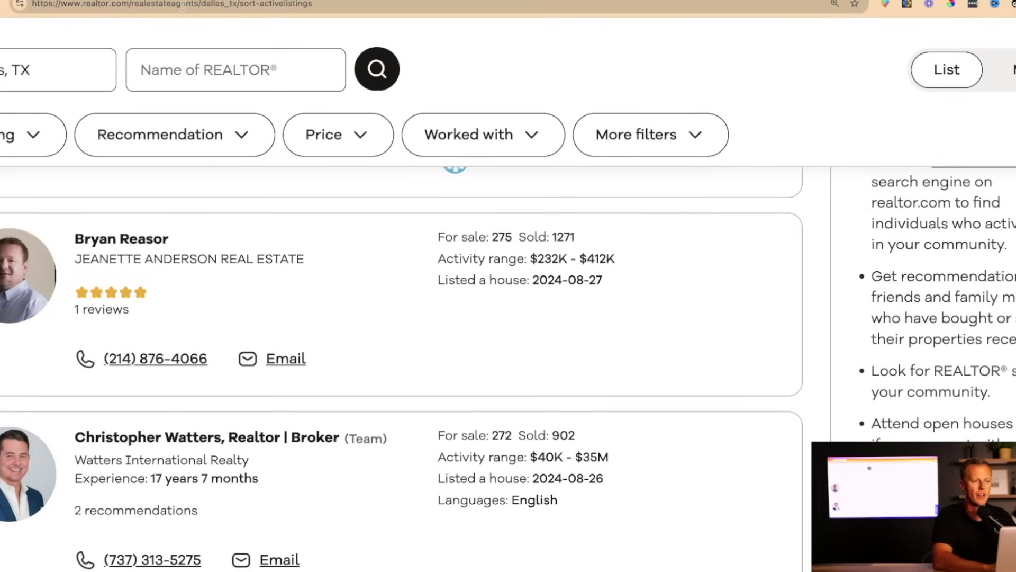
Switch to the Missed-Call Text-Back ROI calculator, enlarge the page and set the average client value to 9000
left_click(199, 1)
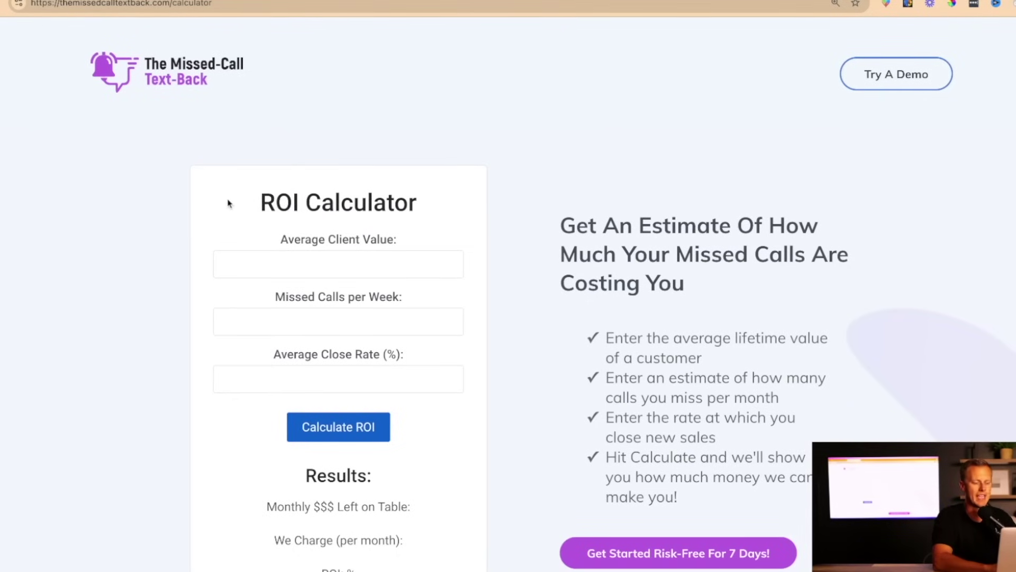
key("ctrl+plus")
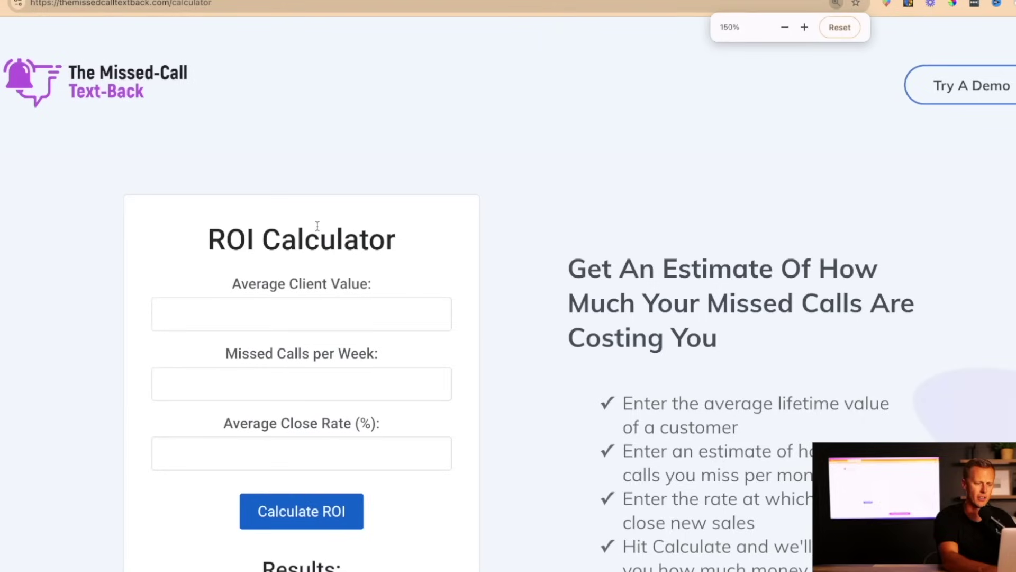
scroll(317, 226, "down", 2)
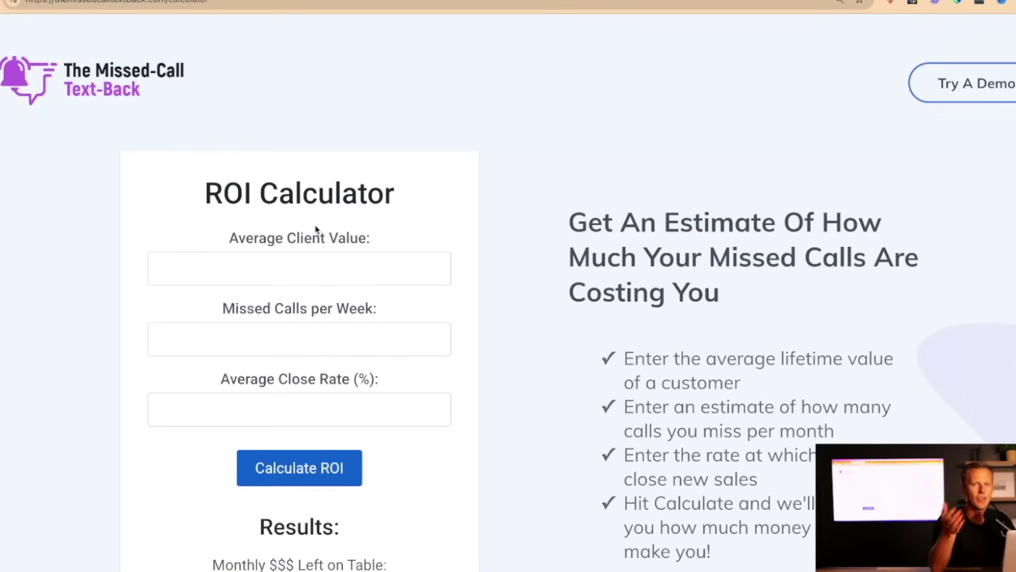
left_click(295, 264)
type("9")
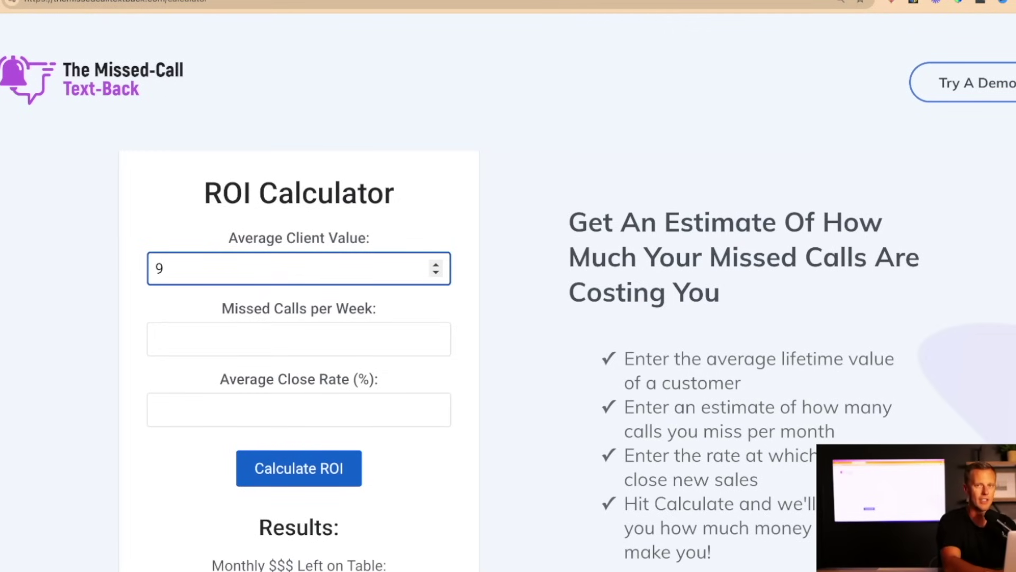
type("000")
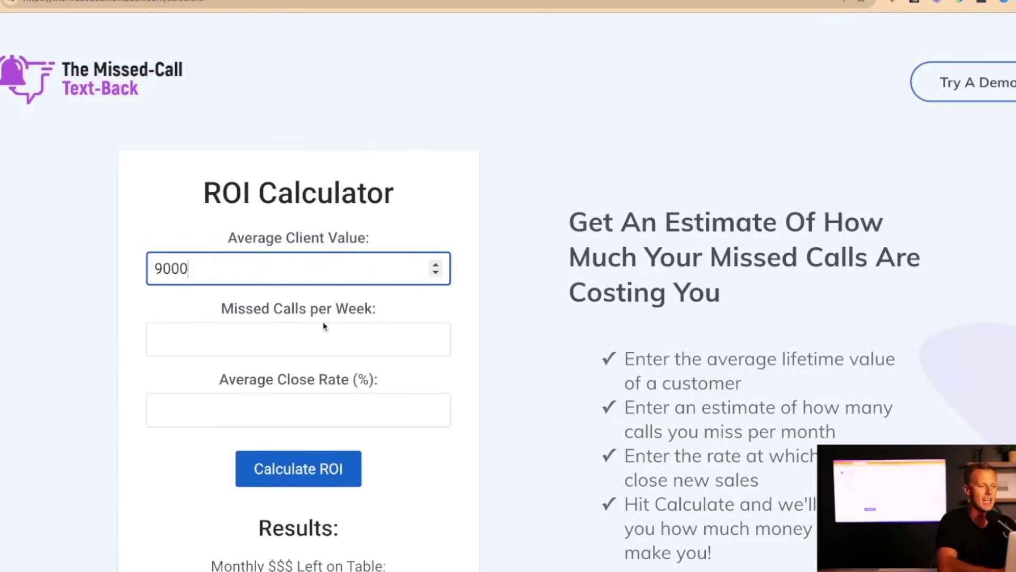
Set the missed calls per week to 20 and the average close rate to 20%
left_click(311, 335)
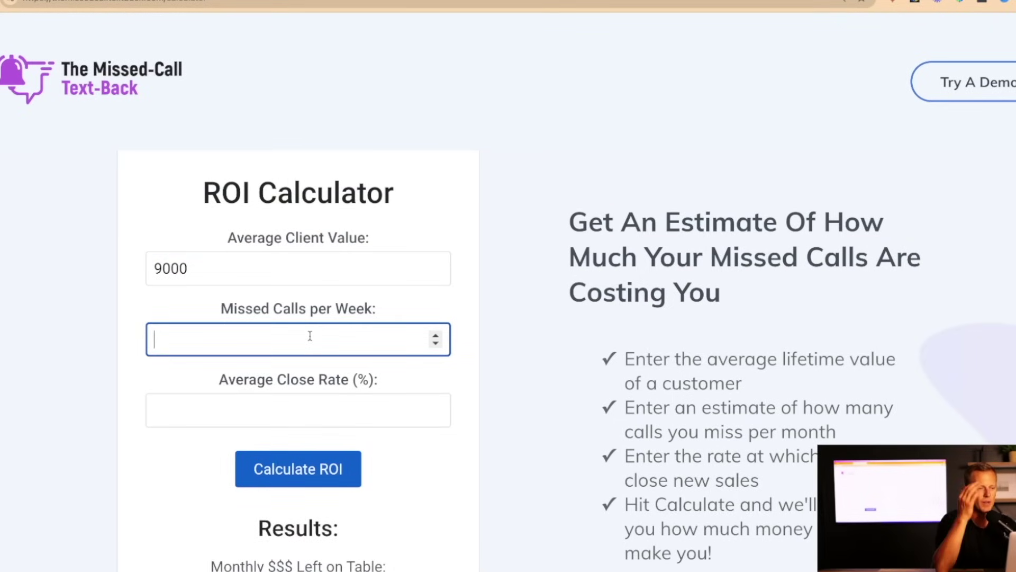
type("20")
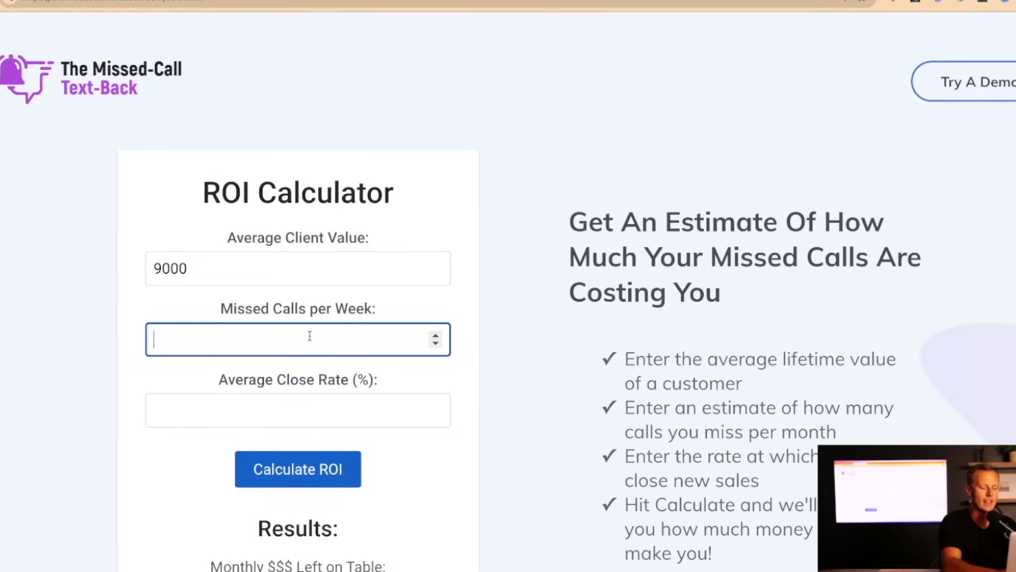
left_click(294, 413)
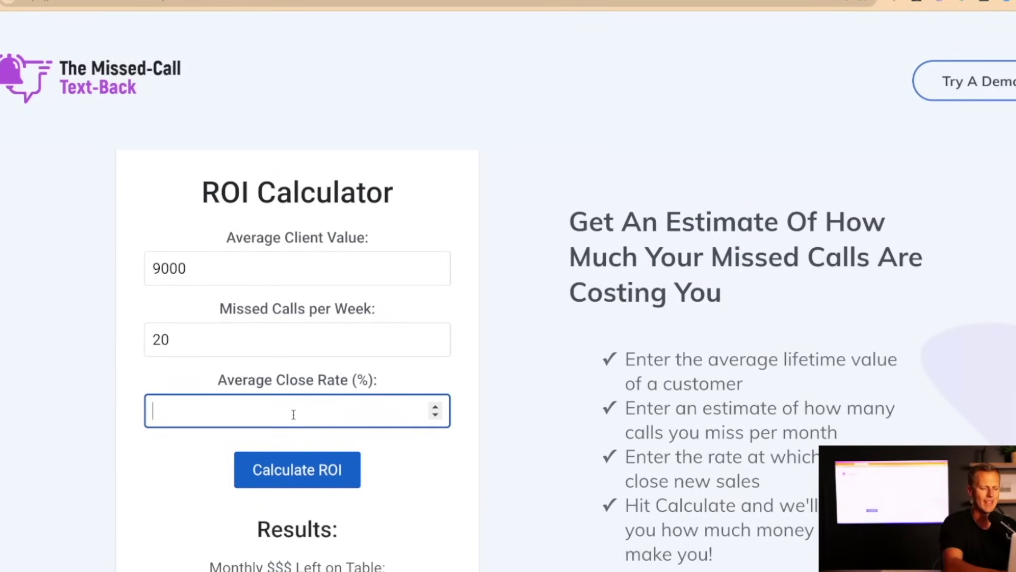
type("20")
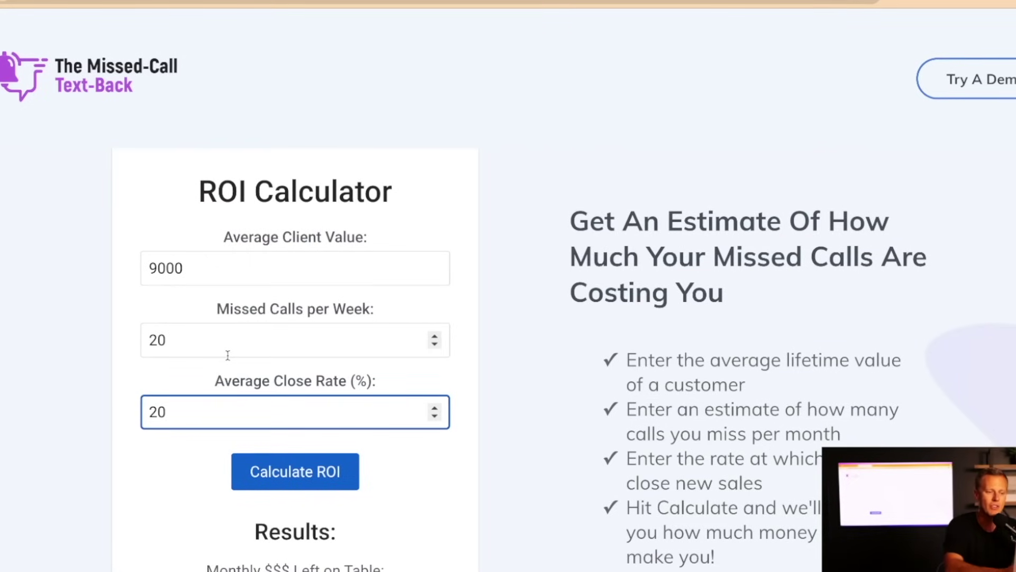
Calculate the ROI and review the monthly money left on the table, the monthly charge and the ROI percentage
scroll(228, 354, "down", 2)
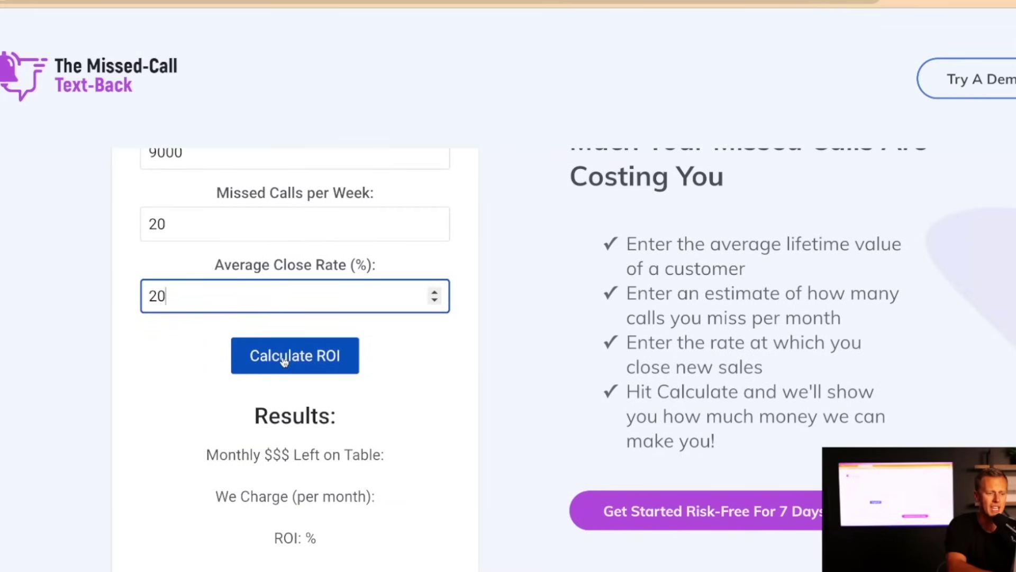
left_click(285, 362)
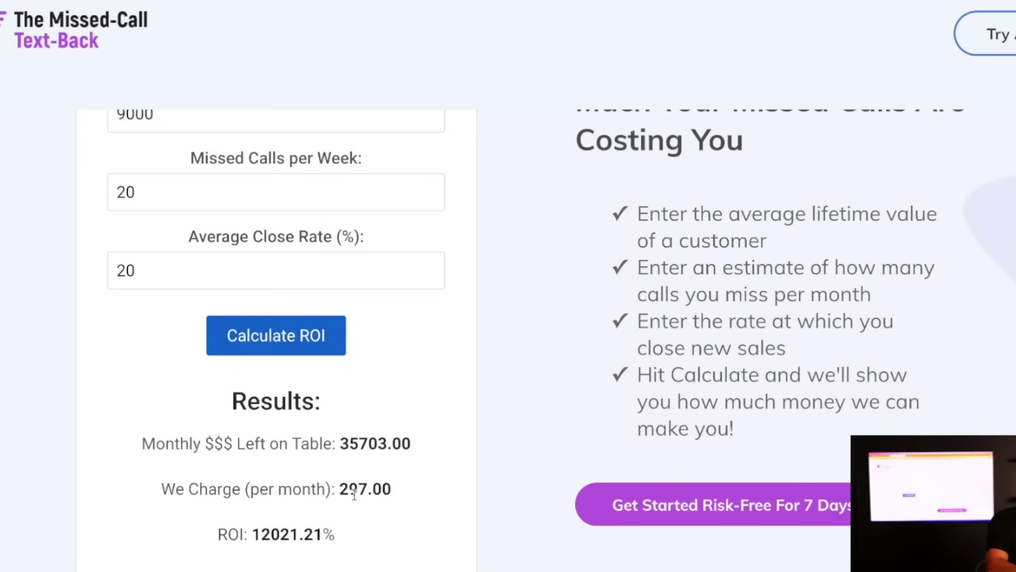
scroll(354, 494, "up", 1)
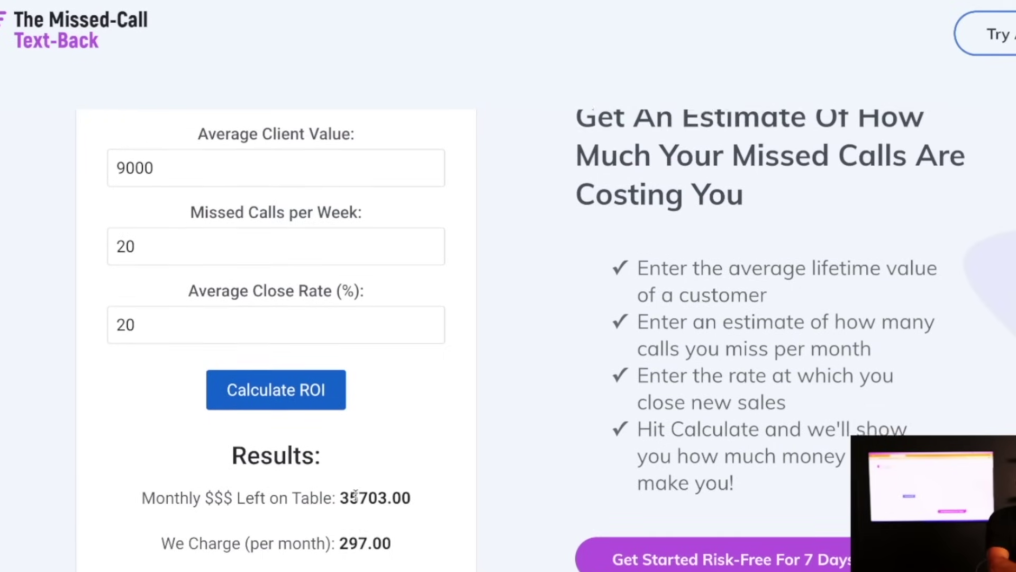
scroll(355, 494, "up", 1)
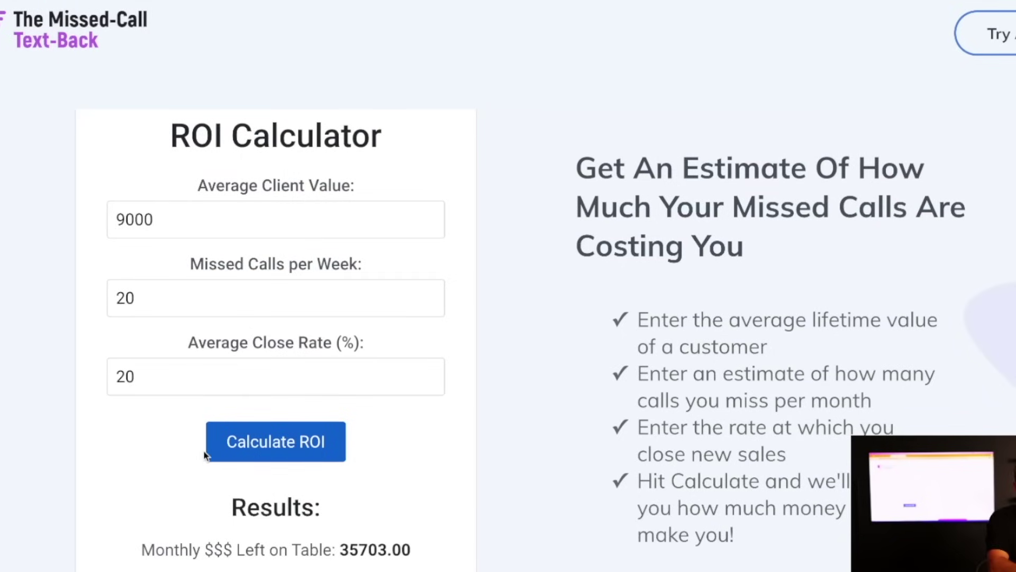
Switch to the HighLevel account and open the Missed Call Text Back section of the Business Profile settings
scroll(208, 455, "down", 1)
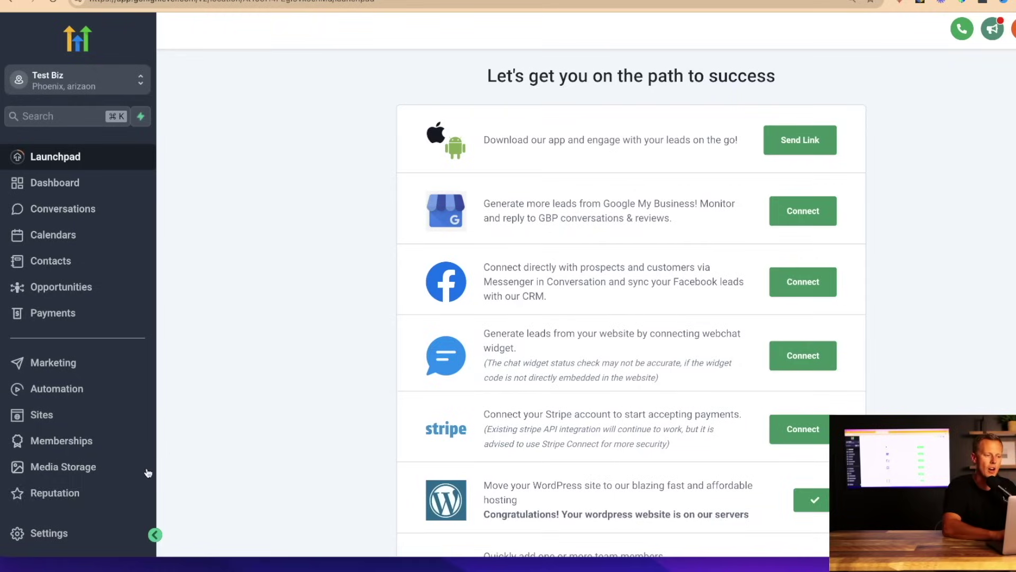
left_click(69, 533)
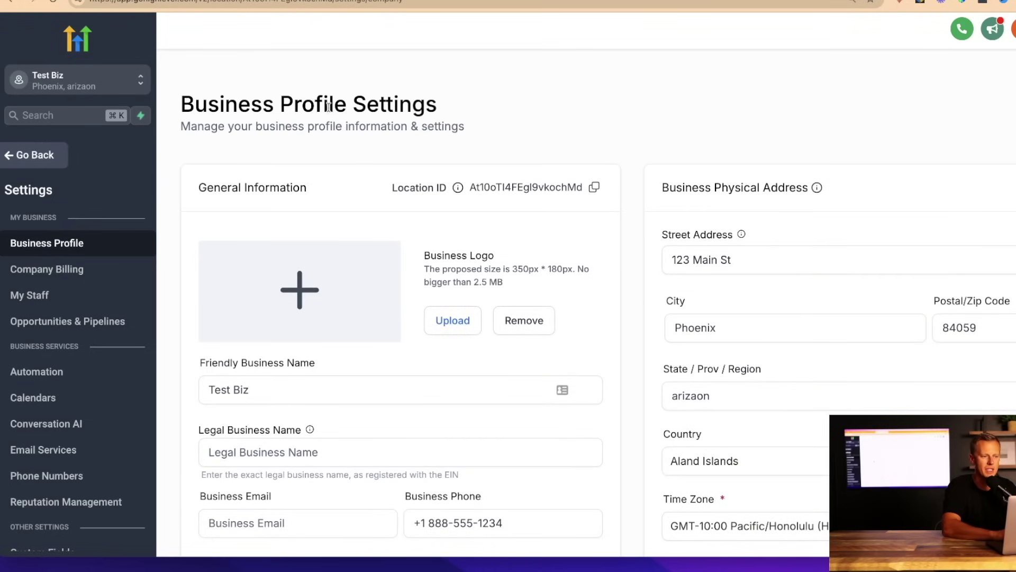
scroll(608, 299, "down", 10)
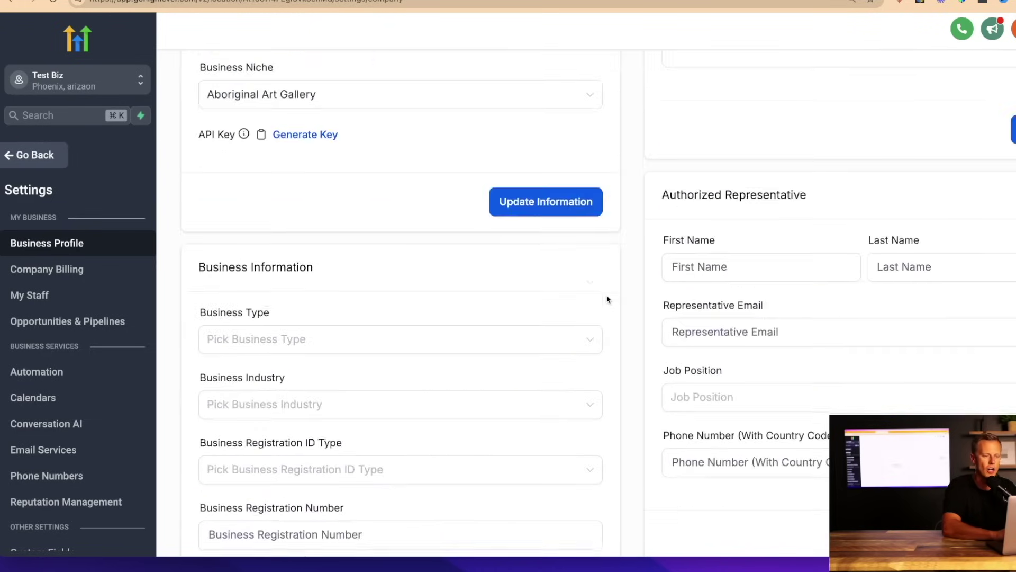
scroll(606, 297, "down", 15)
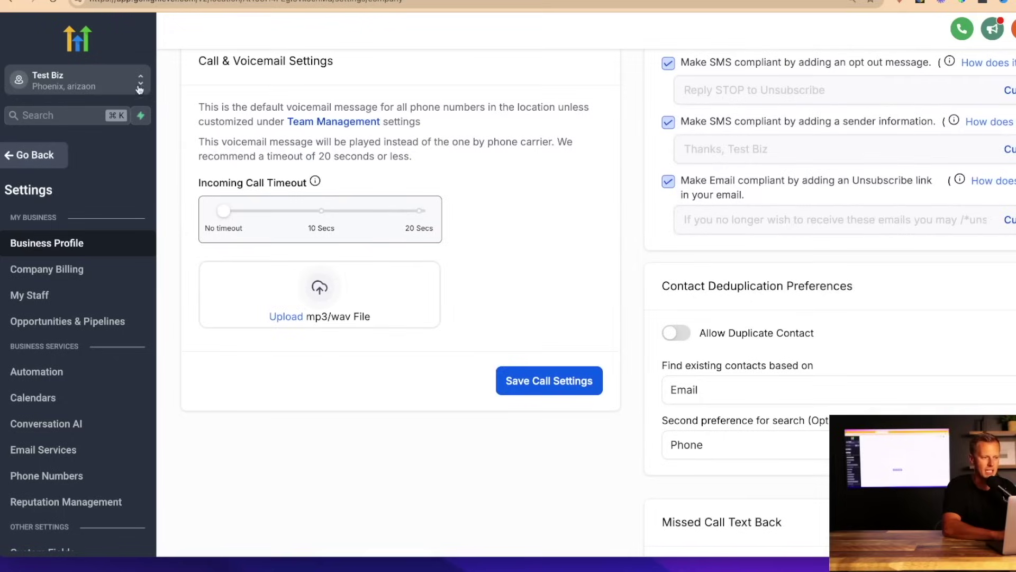
scroll(515, 297, "down", 10)
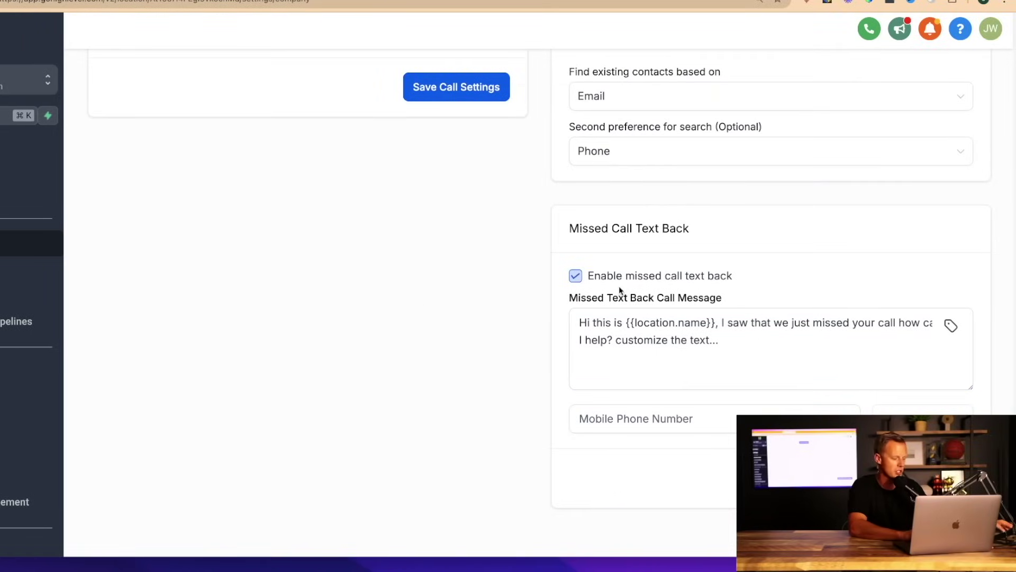
Turn missed call text back off and on again, replace "customize the text..." in its message with "say whatever you want" and save the settings
left_click(576, 275)
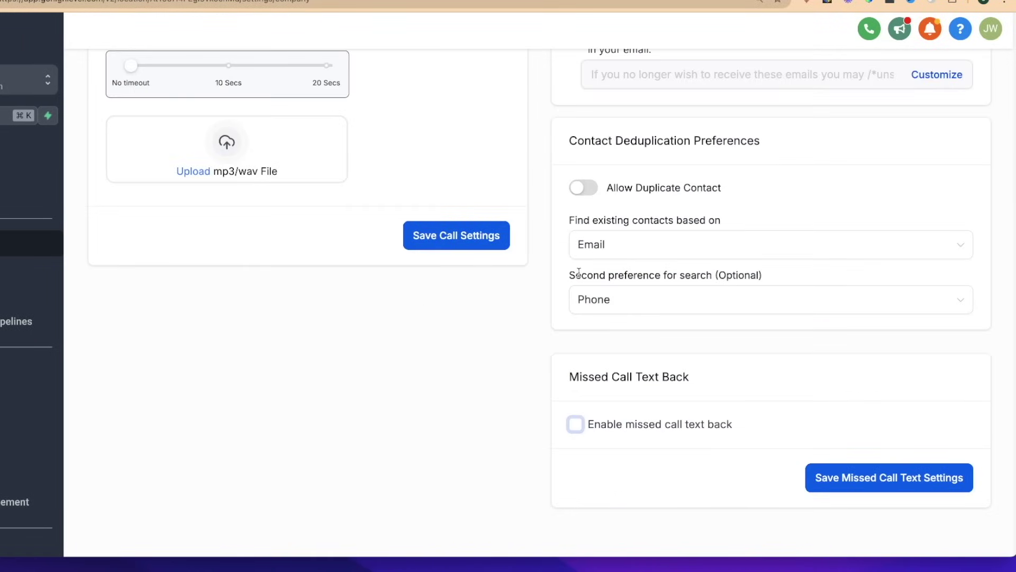
left_click(575, 424)
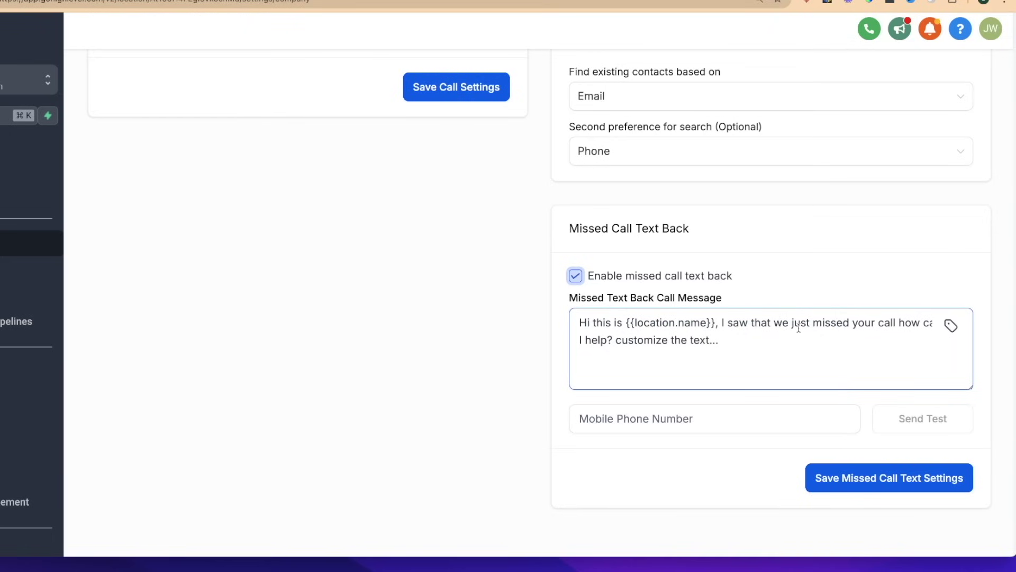
left_click_drag(718, 340, 614, 342)
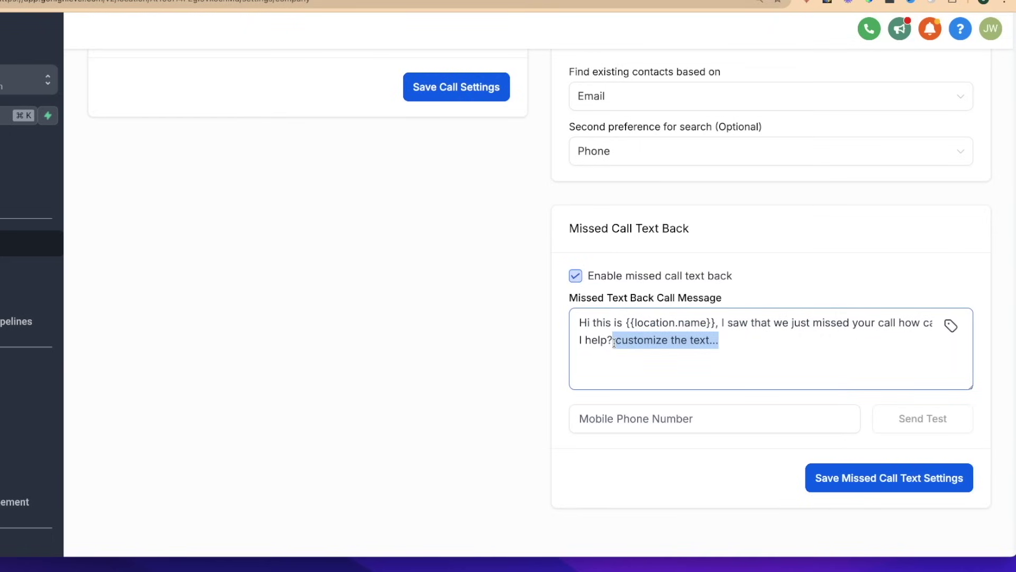
key("BackSpace")
type("say whatever you want")
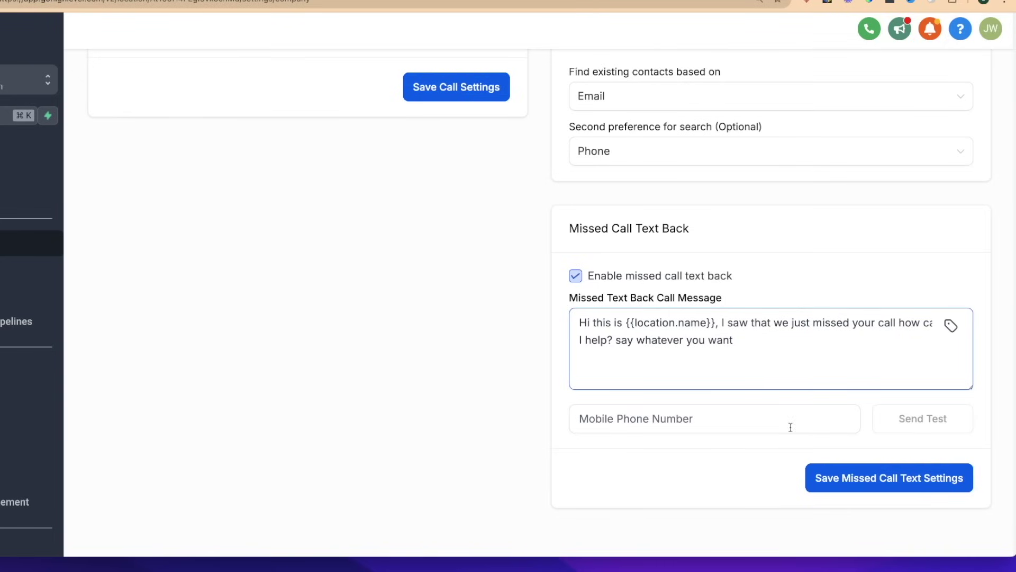
left_click(840, 478)
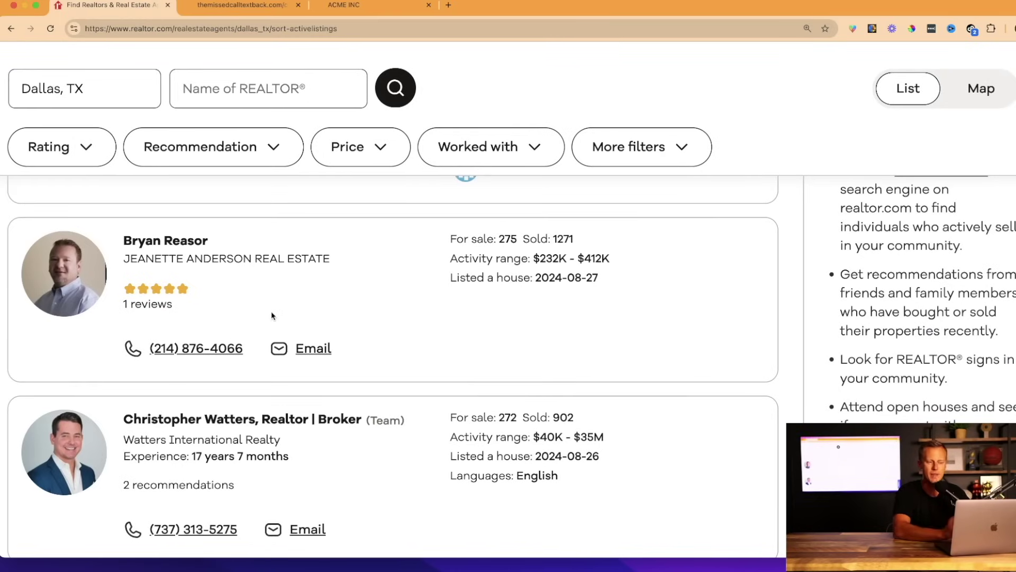
Review the ROI calculator's results alongside the Dallas real estate agent listings
left_click(256, 6)
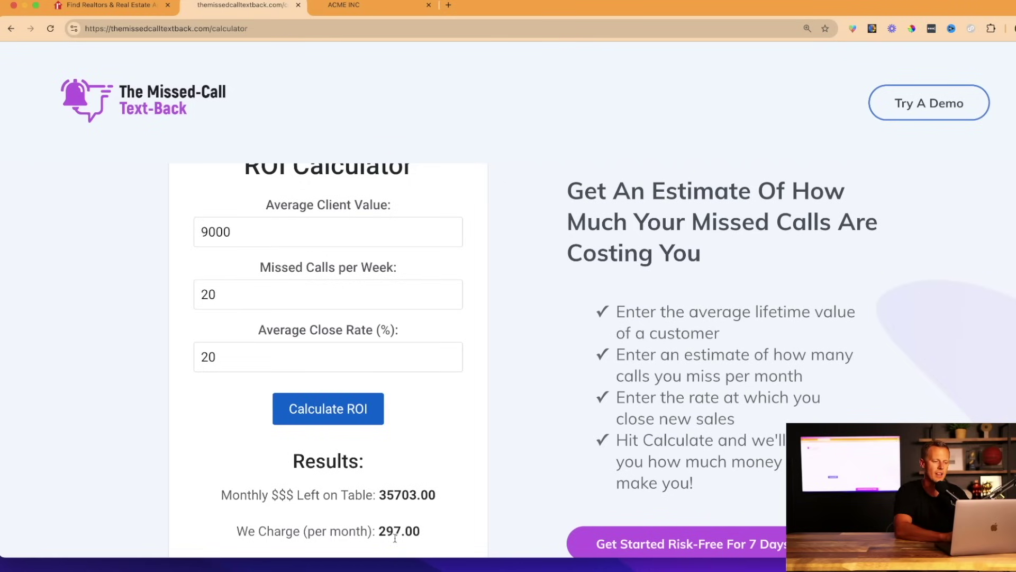
left_click(122, 4)
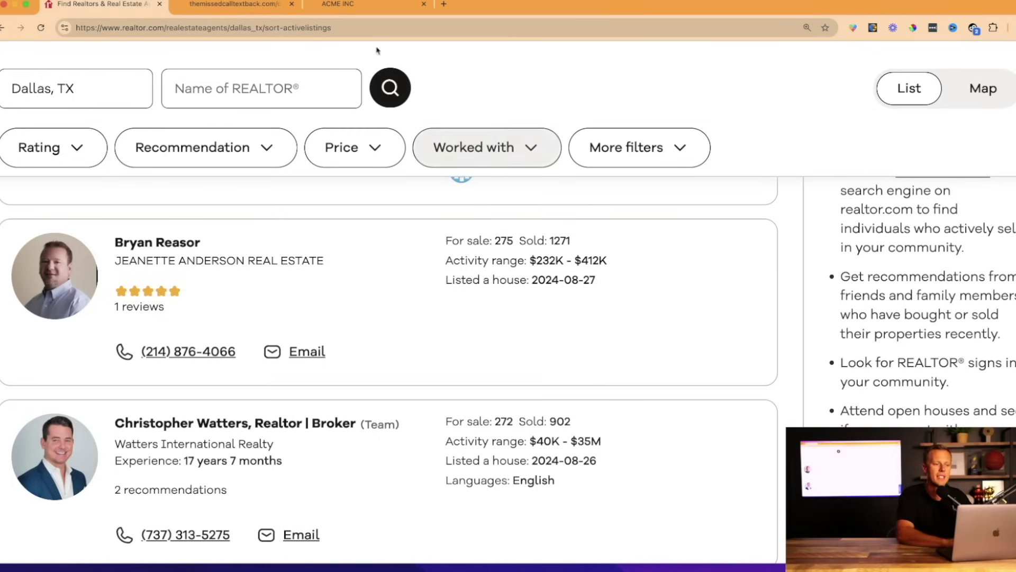
left_click(235, 6)
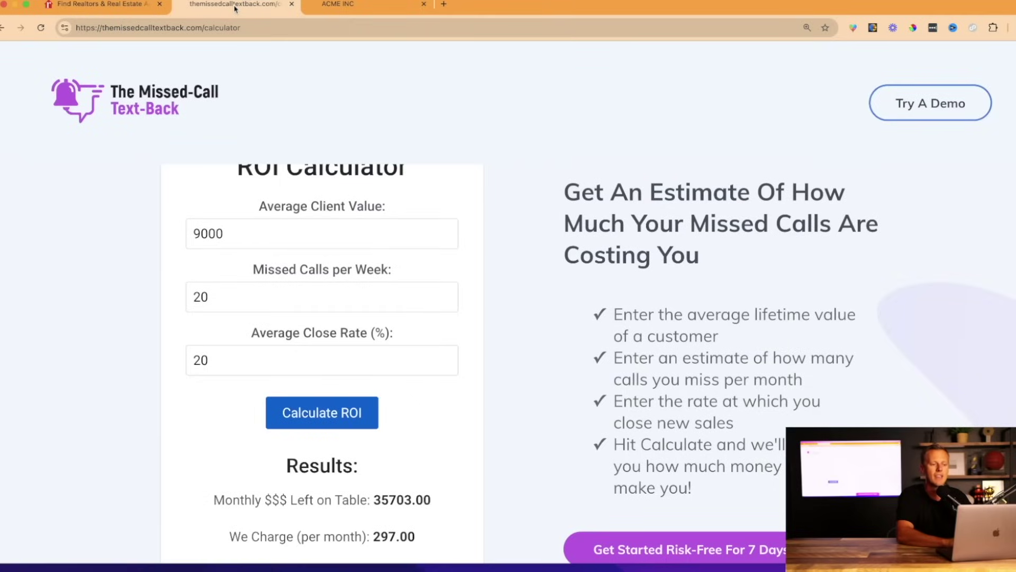
Switch back to the HighLevel account, leave its settings and examine the setup options on the Launchpad
left_click(339, 4)
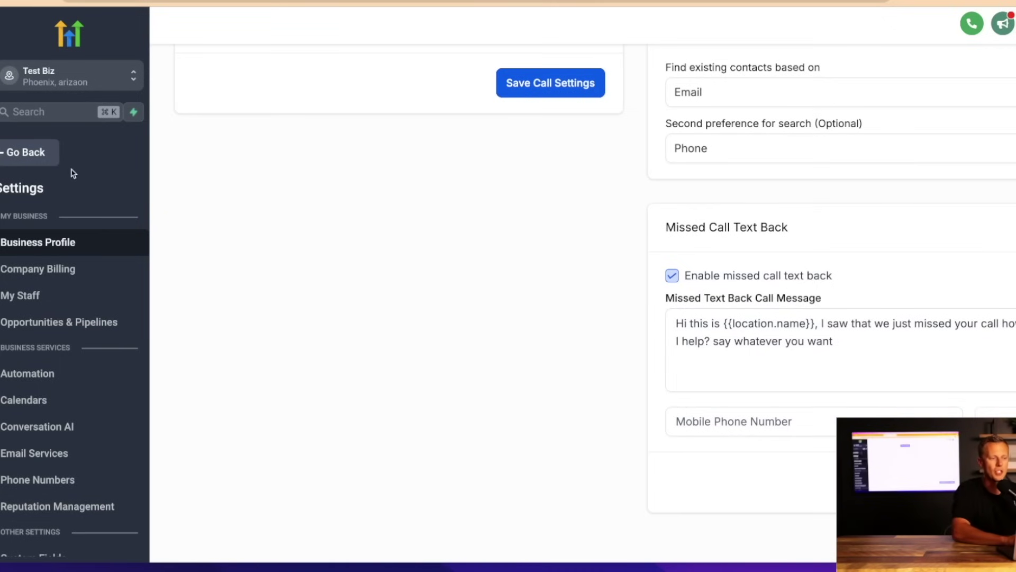
left_click(33, 159)
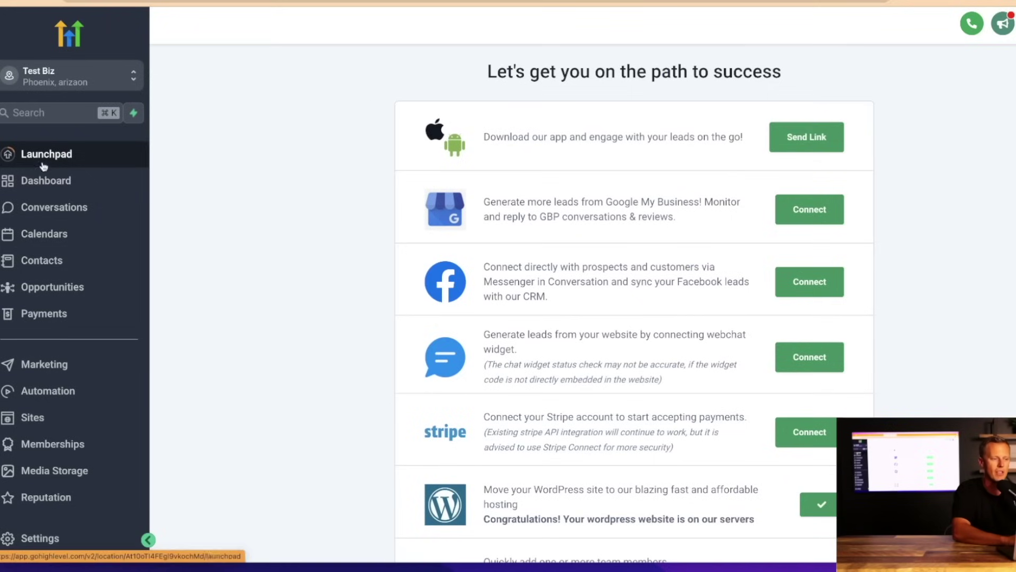
scroll(325, 250, "down", 2)
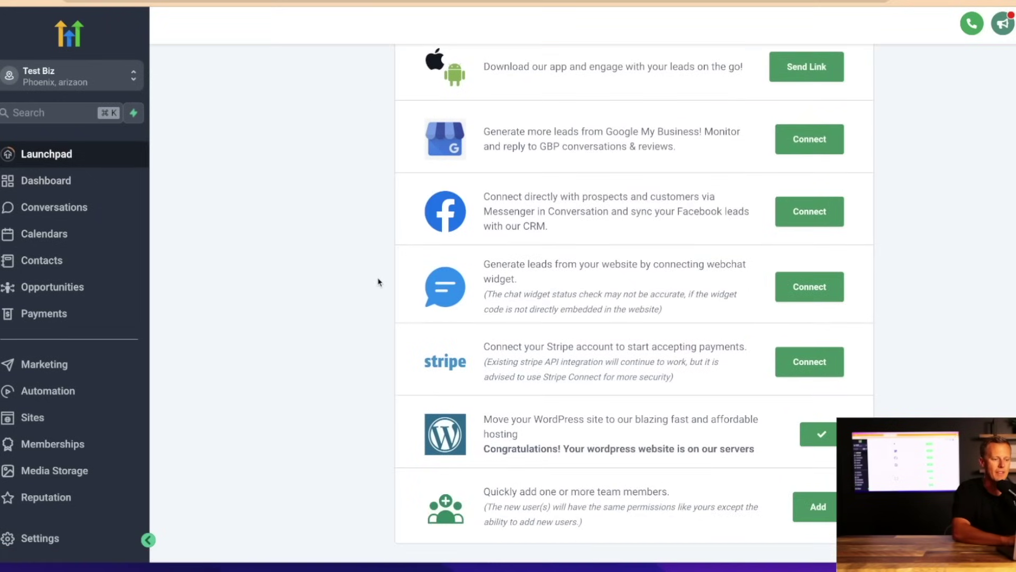
scroll(378, 282, "up", 2)
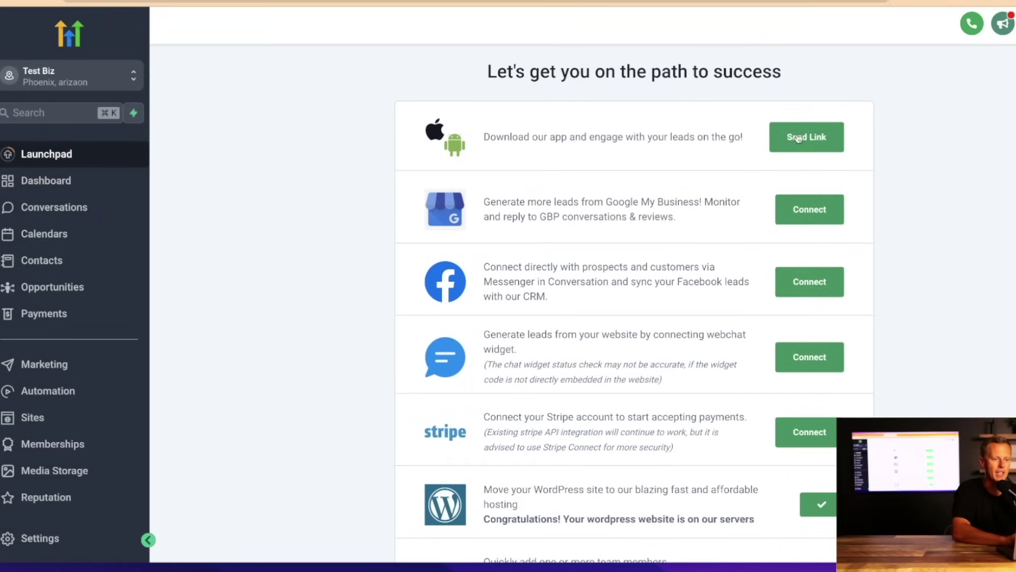